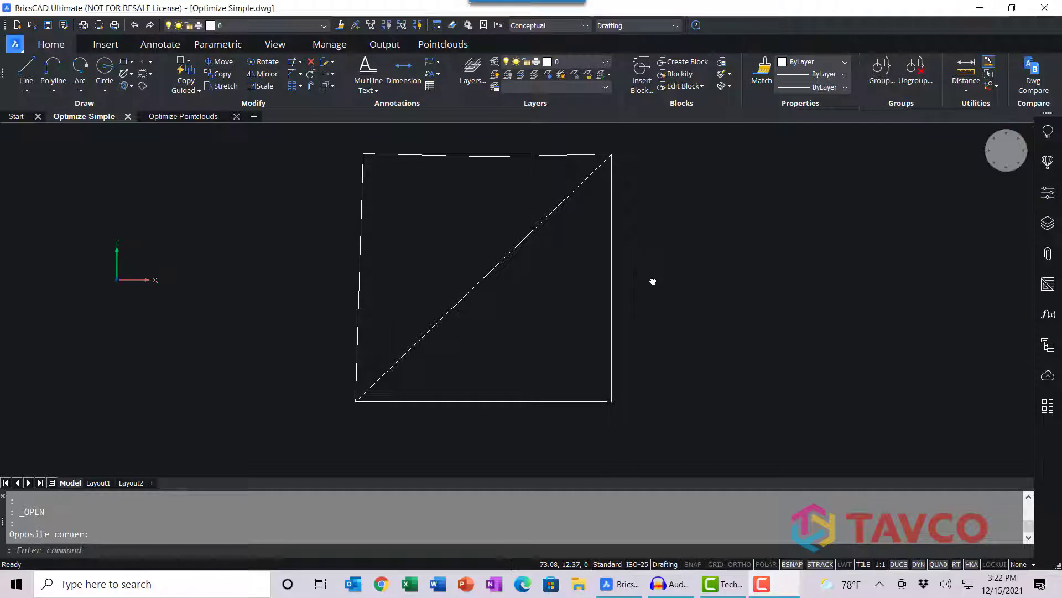
Step: Examine the square's open lower-right corner and its slightly skewed top and left edges
middle_click_drag(645, 274, 693, 288)
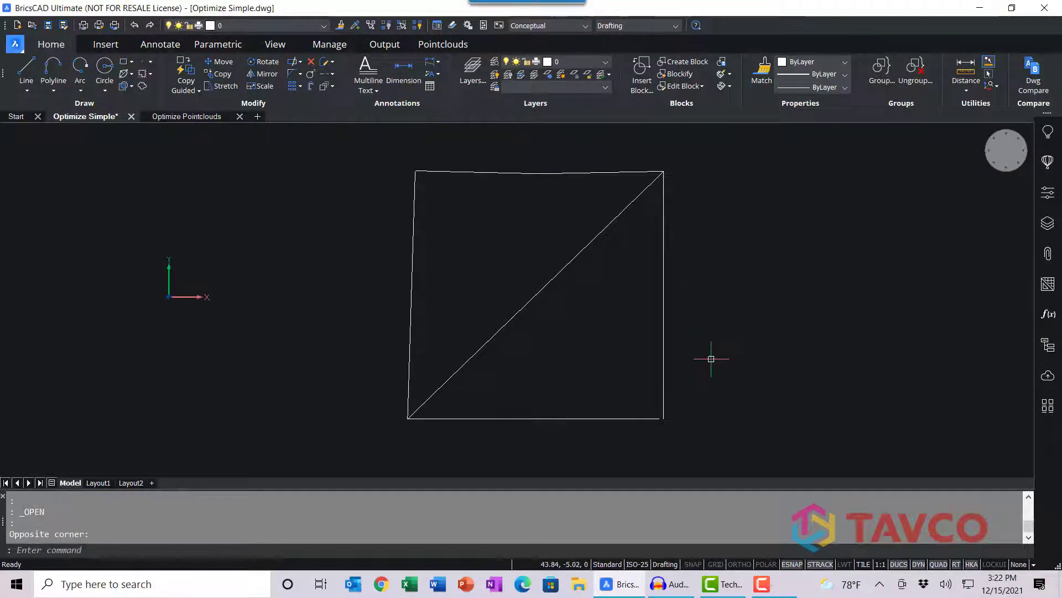
scroll(711, 358, "up", 5)
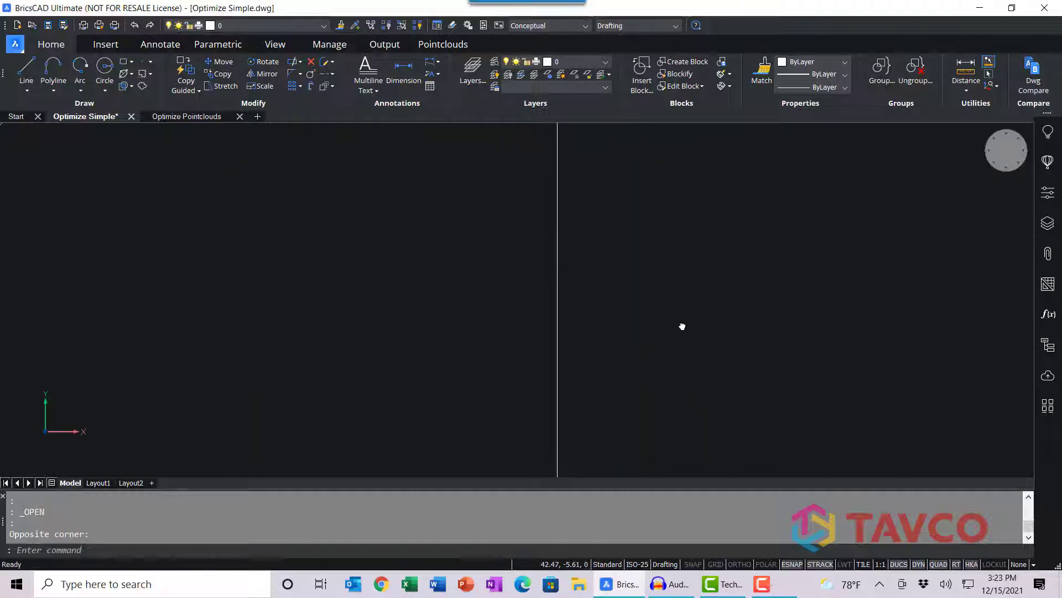
middle_click_drag(681, 325, 756, 116)
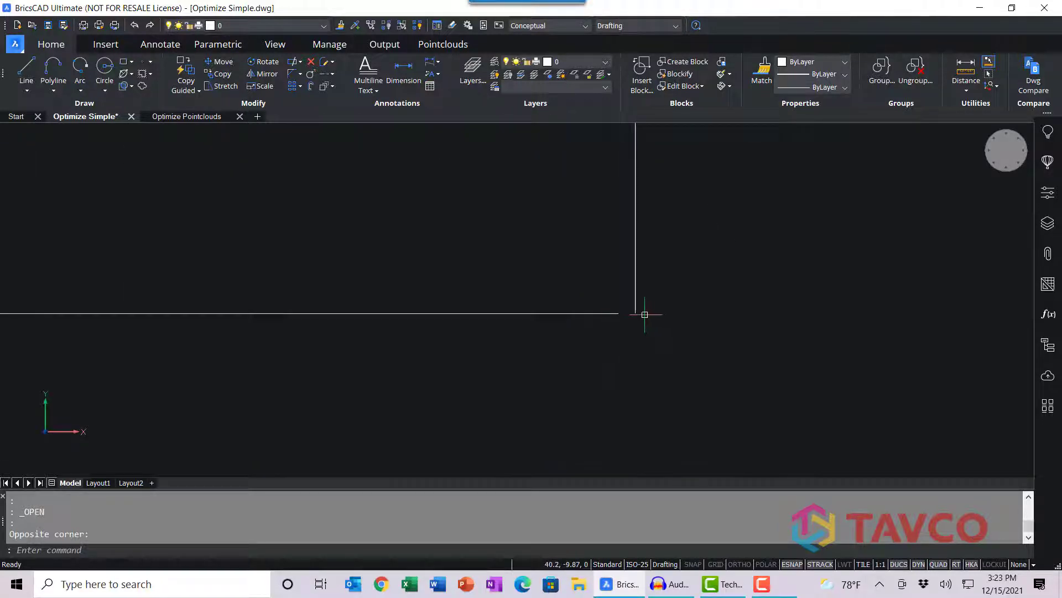
scroll(671, 317, "down", 4)
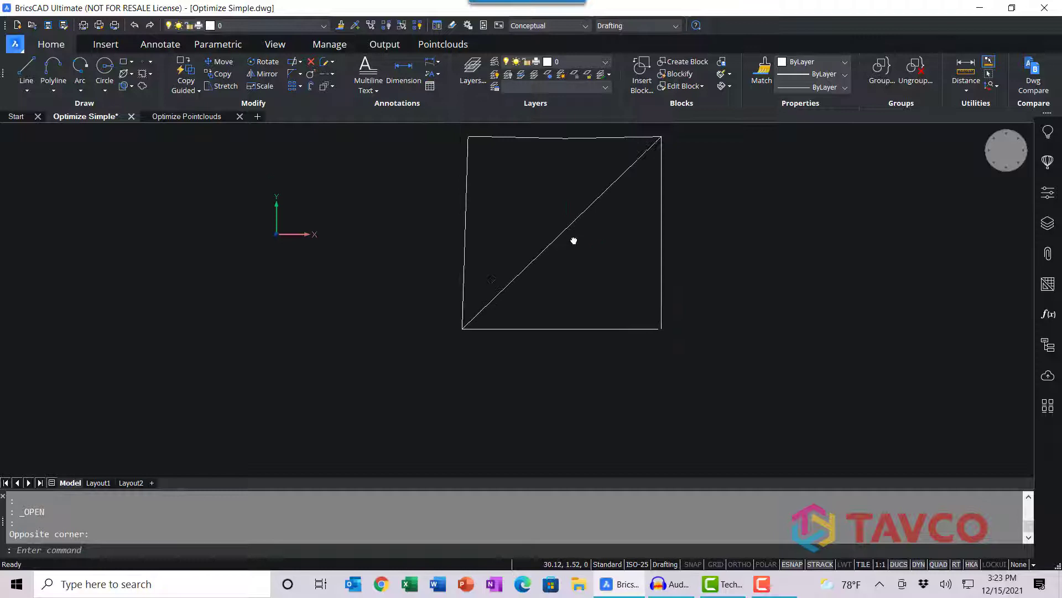
middle_click_drag(571, 239, 583, 286)
mouse_move(548, 203)
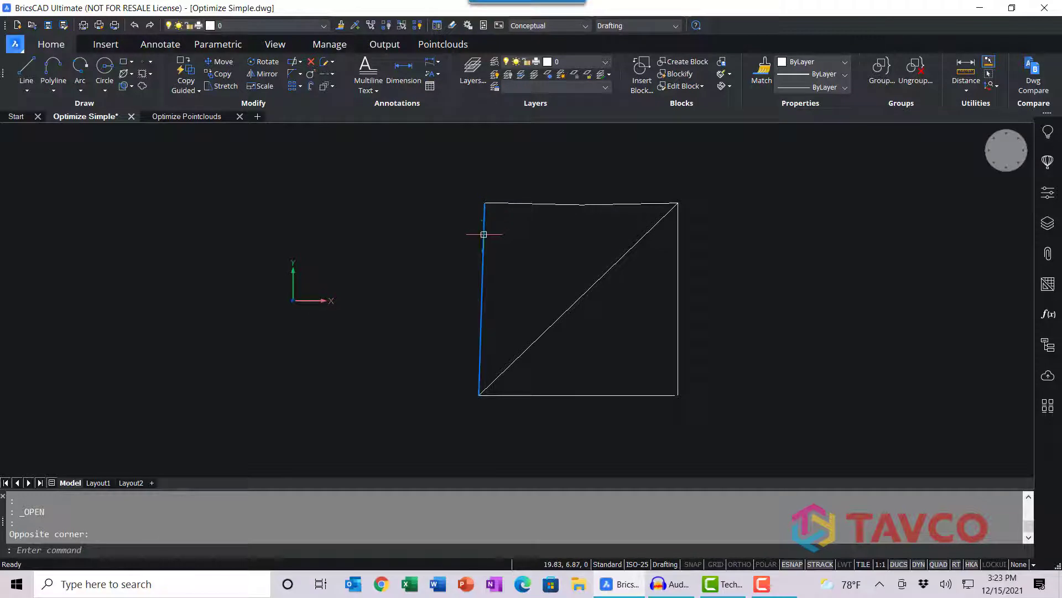
mouse_move(483, 235)
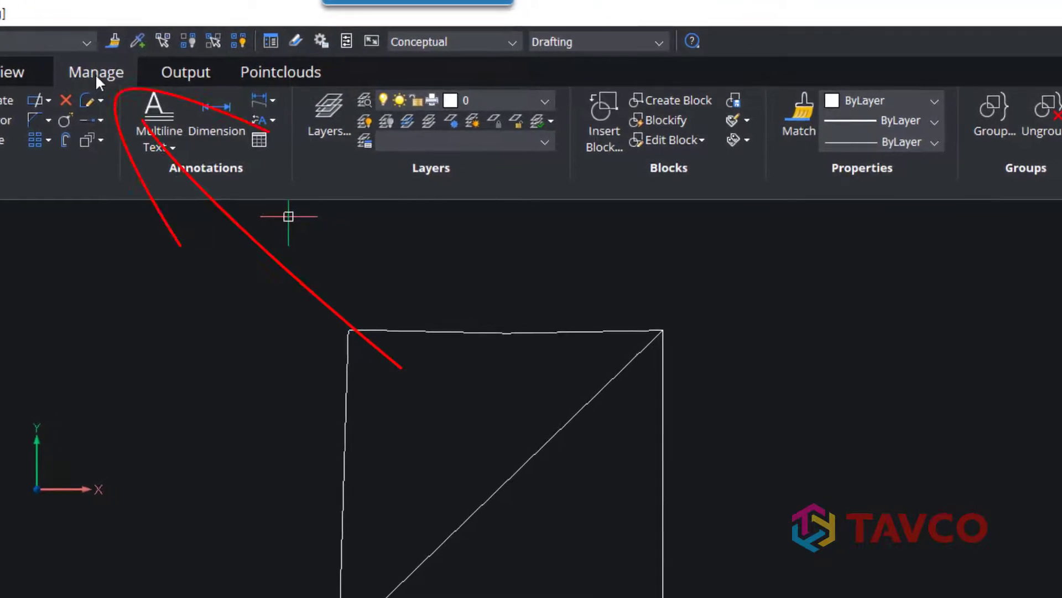
Step: Optimize the entire drawing with an angle tolerance of 2° and a distance tolerance of 0.5 mm
left_click(98, 73)
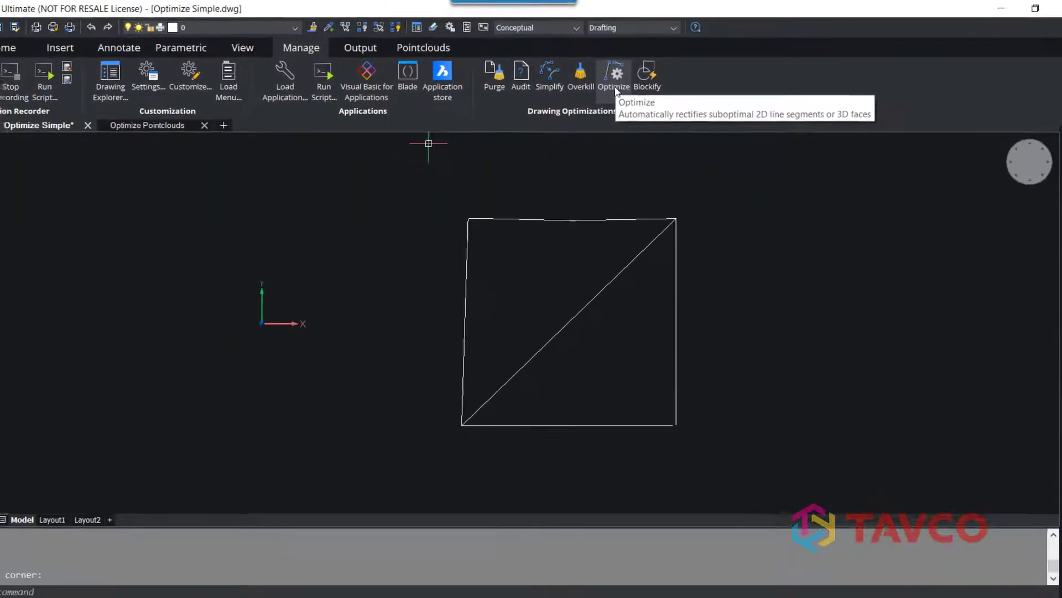
left_click(614, 78)
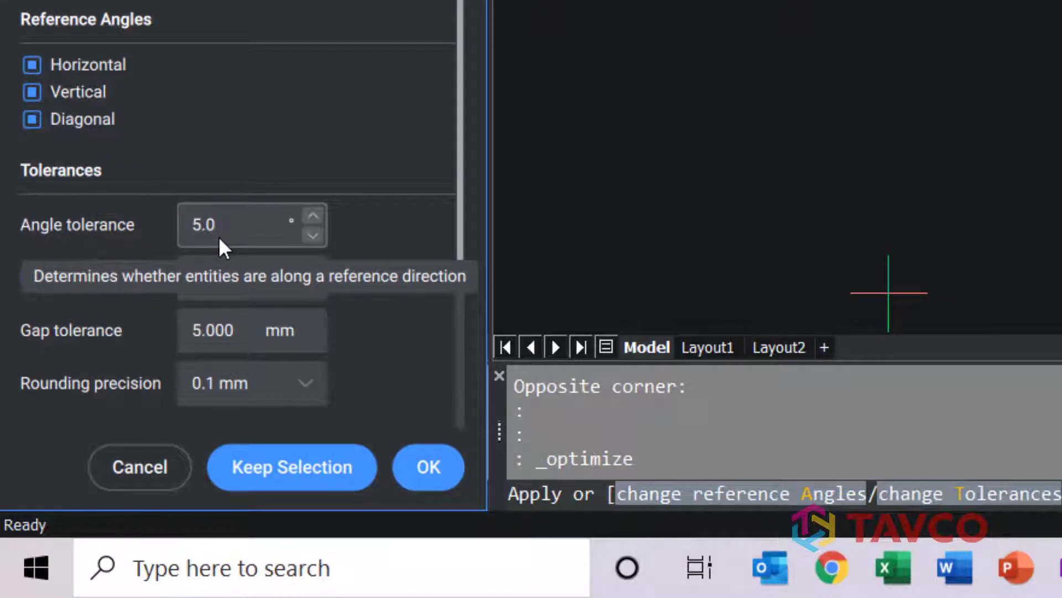
left_click_drag(229, 224, 186, 221)
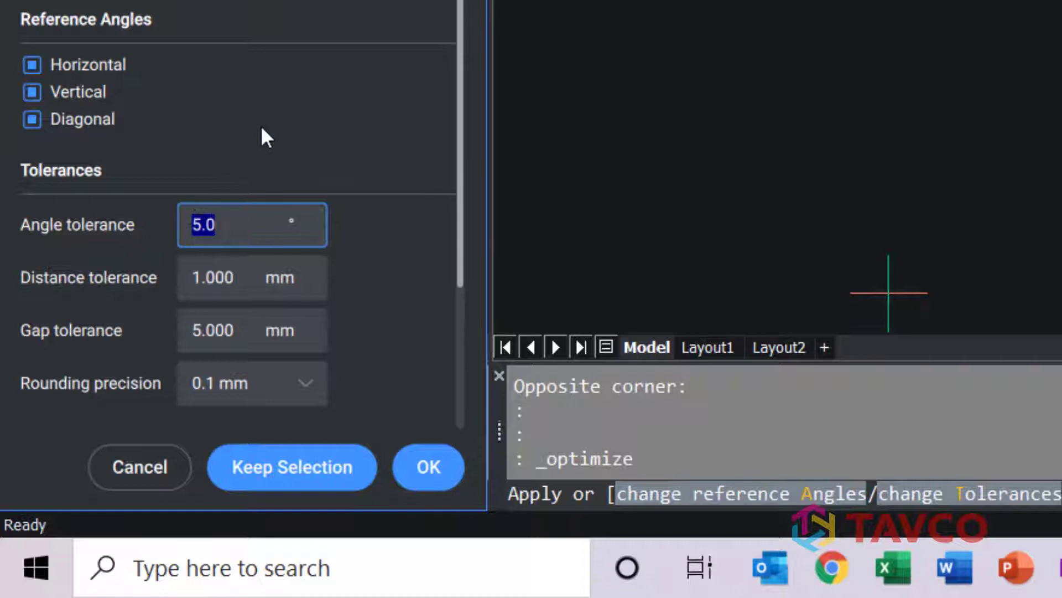
type("2")
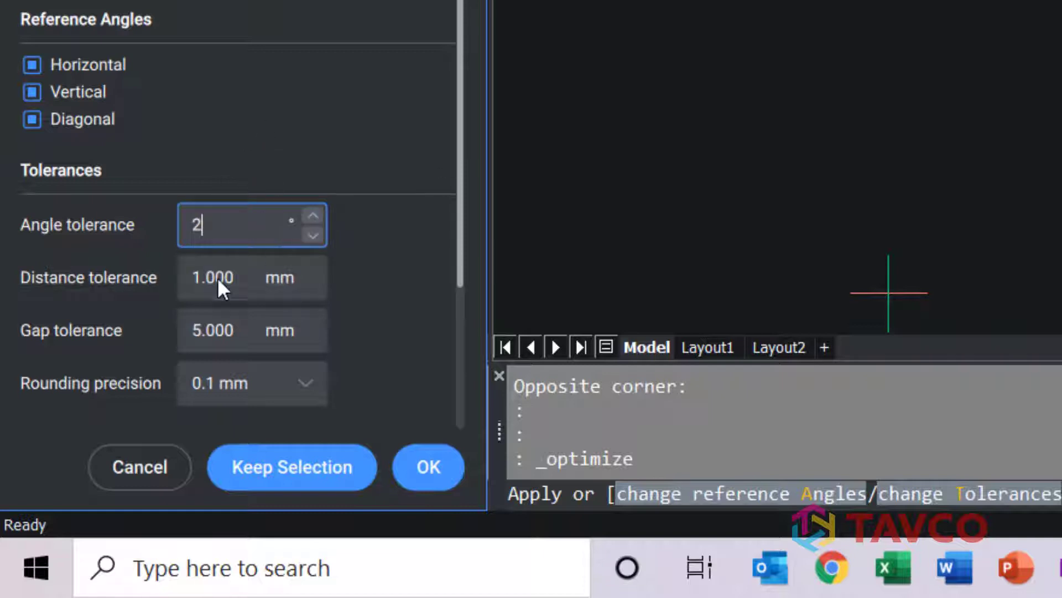
left_click_drag(237, 283, 164, 274)
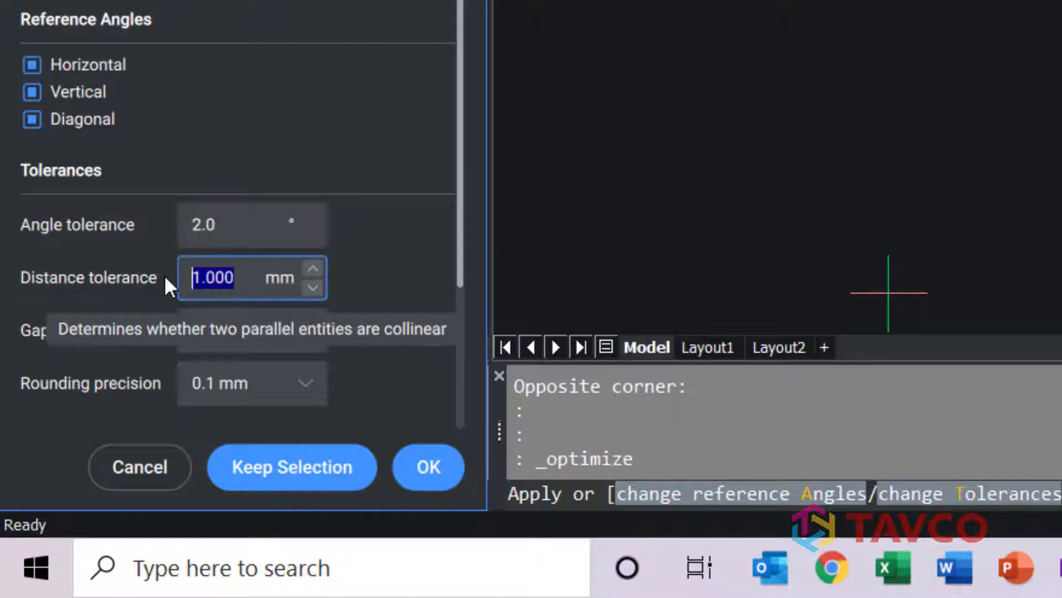
type("0.5")
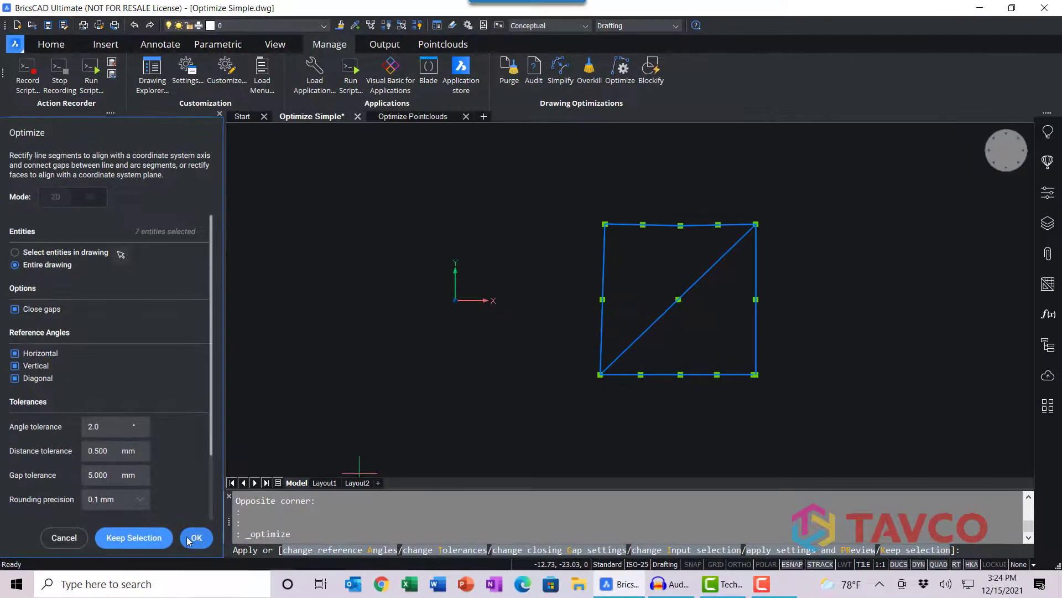
left_click(197, 538)
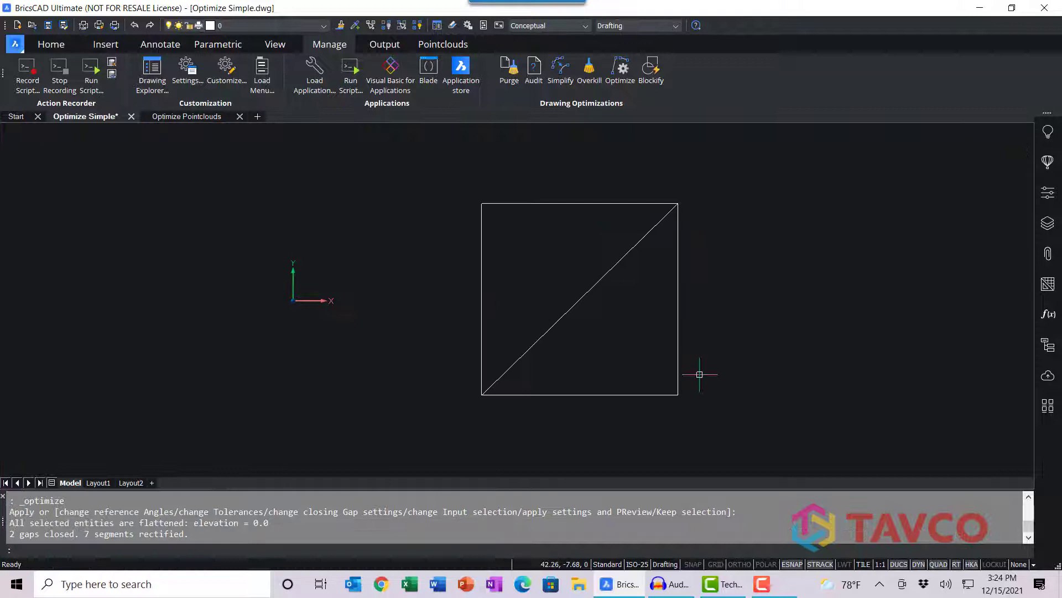
Step: Inspect the optimized square's edges and its lower-right corner up close, ending with the full extents in view
scroll(629, 328, "up", 1)
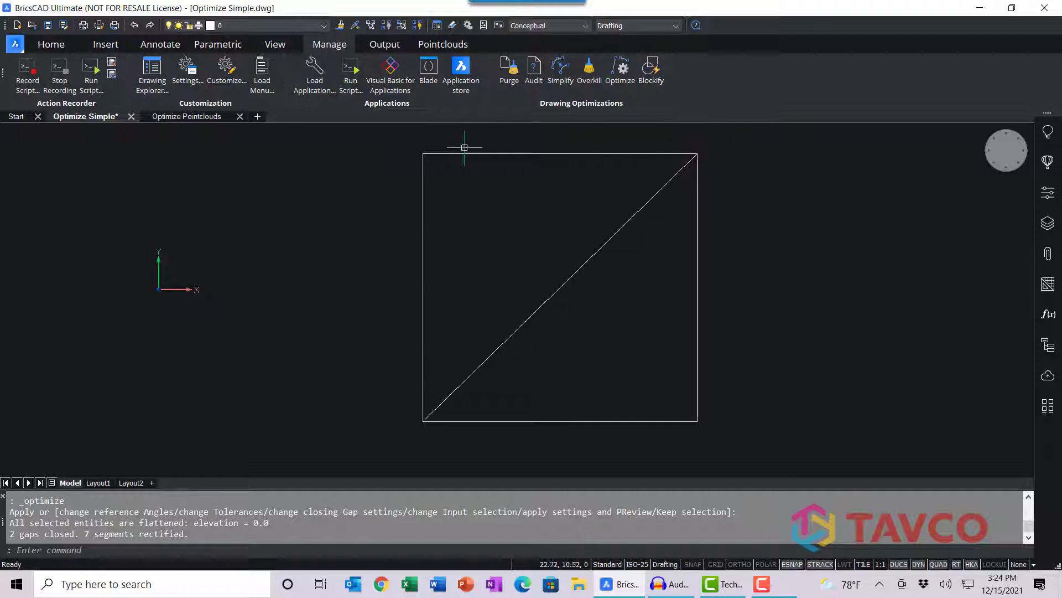
scroll(734, 465, "up", 1)
scroll(734, 465, "up", 3)
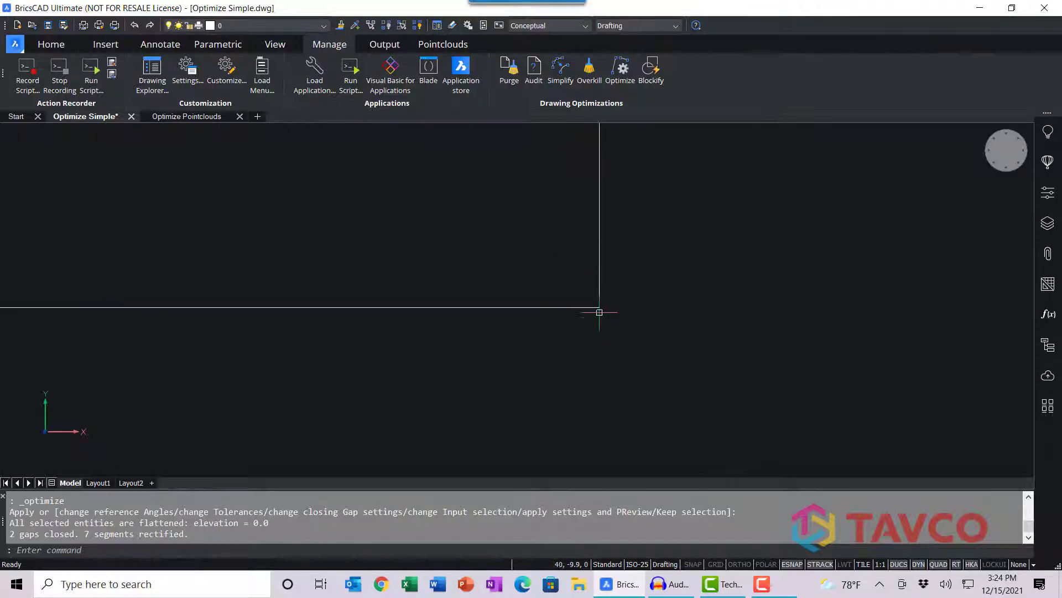
scroll(652, 322, "down", 3)
mouse_move(496, 181)
middle_mouse_down()
mouse_move(570, 291)
mouse_move(565, 280)
middle_mouse_up()
scroll(565, 280, "down", 2)
middle_click(565, 280)
middle_click(565, 280)
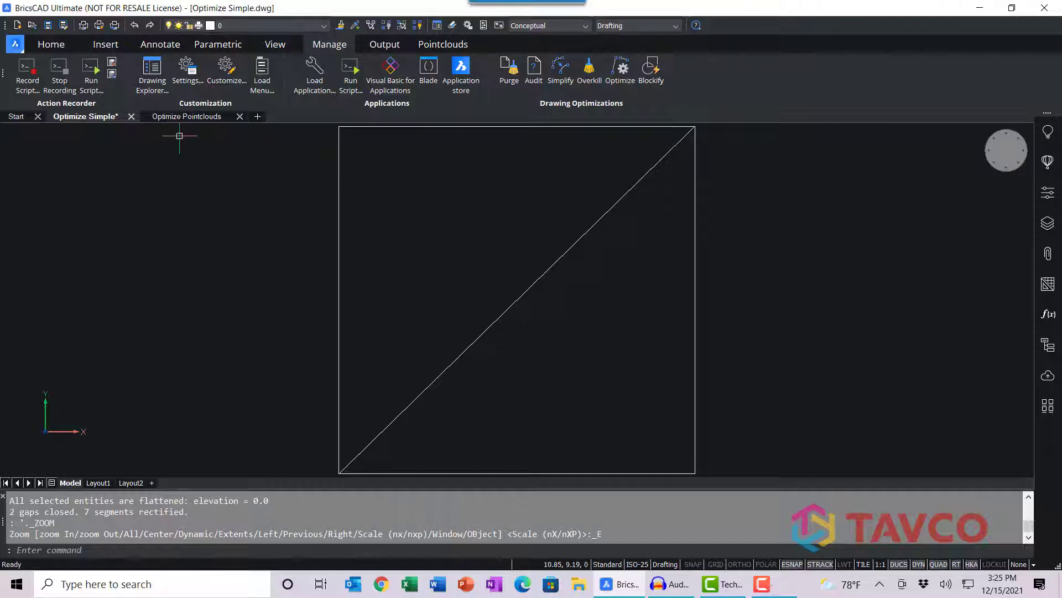
Step: Switch to the Optimize Pointclouds drawing and examine the wall lines of its floor plan
left_click(175, 116)
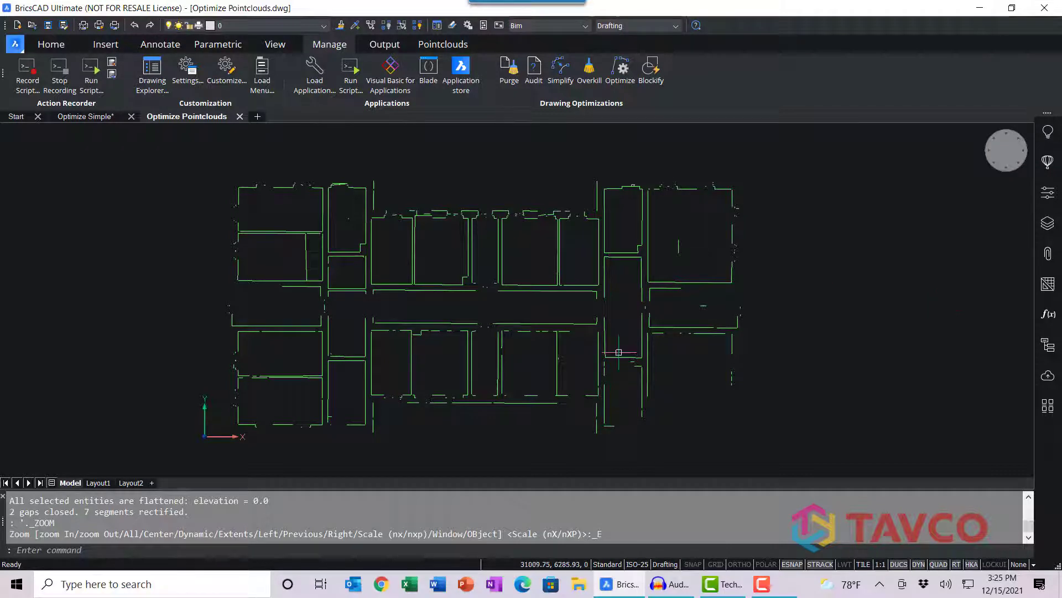
scroll(546, 260, "up", 3)
middle_click_drag(540, 199, 559, 290)
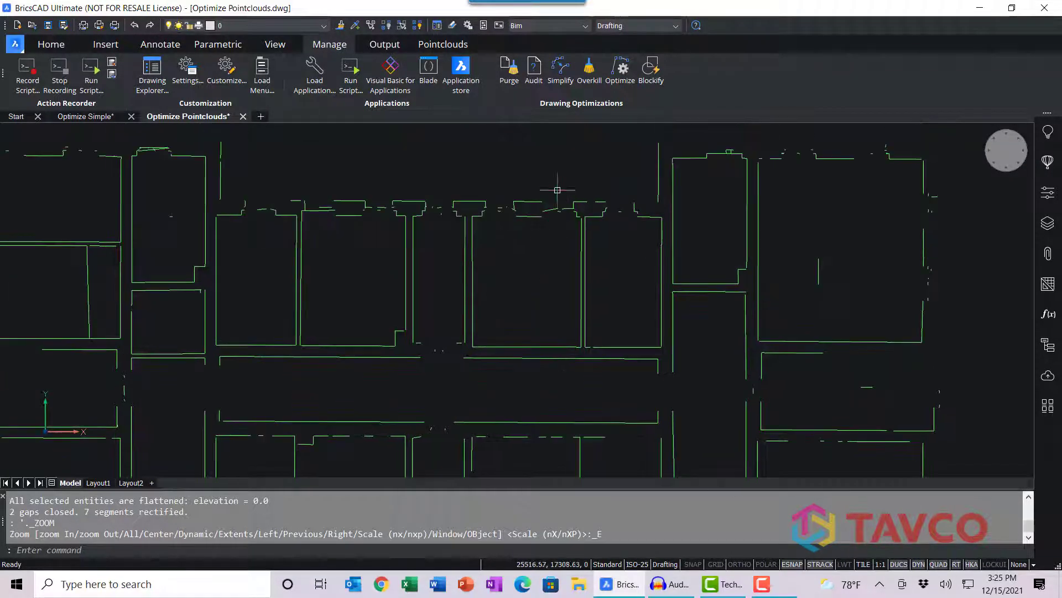
scroll(490, 242, "down", 2)
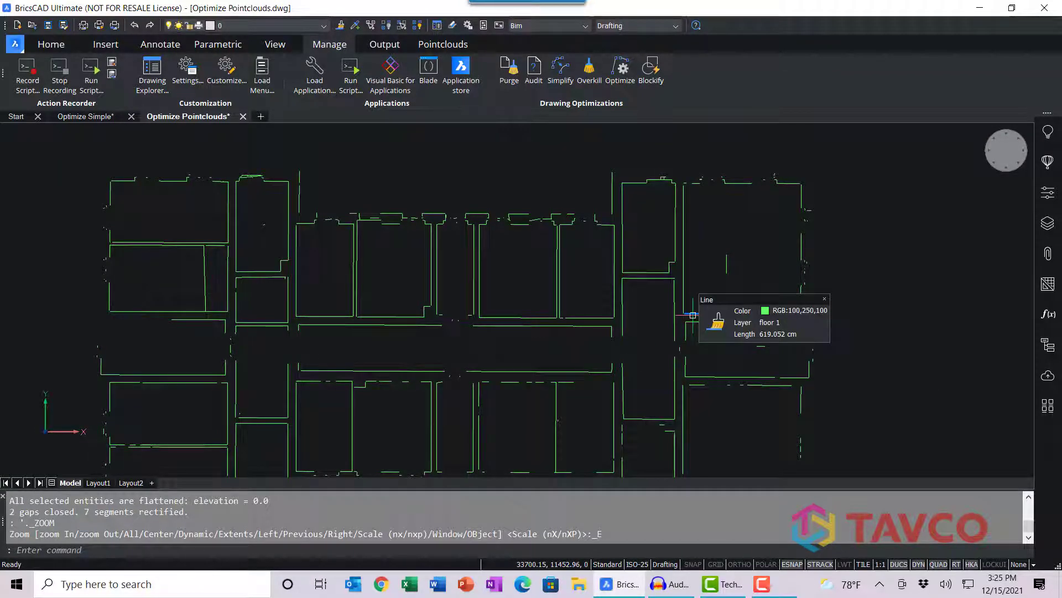
Step: Optimize the entire floor plan with a 5° angle tolerance, 1 mm distance tolerance and 10 mm gap tolerance
left_click(620, 71)
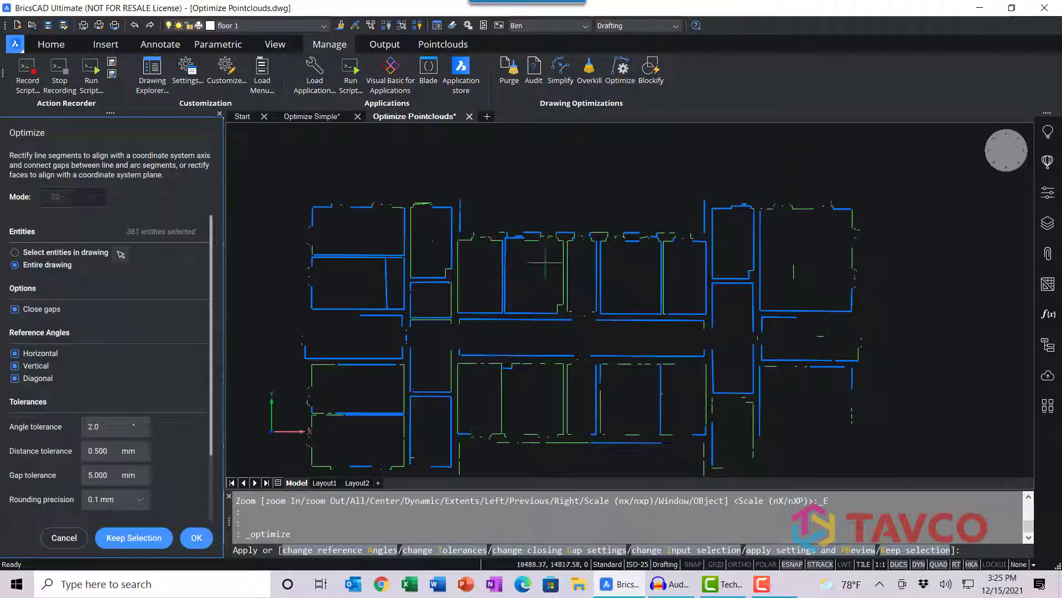
scroll(576, 279, "down", 2)
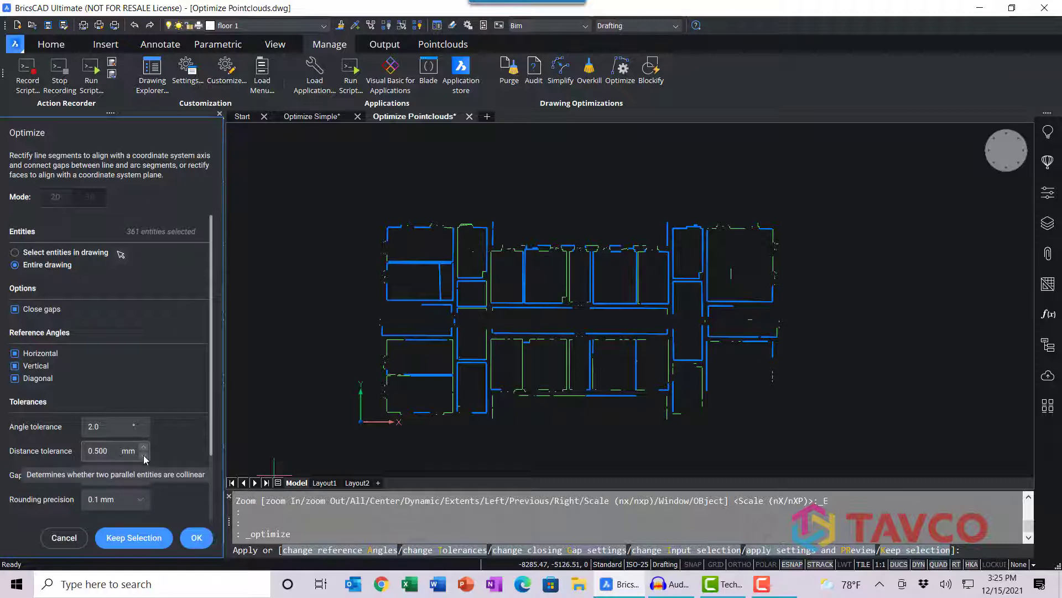
left_click(142, 426)
type("5")
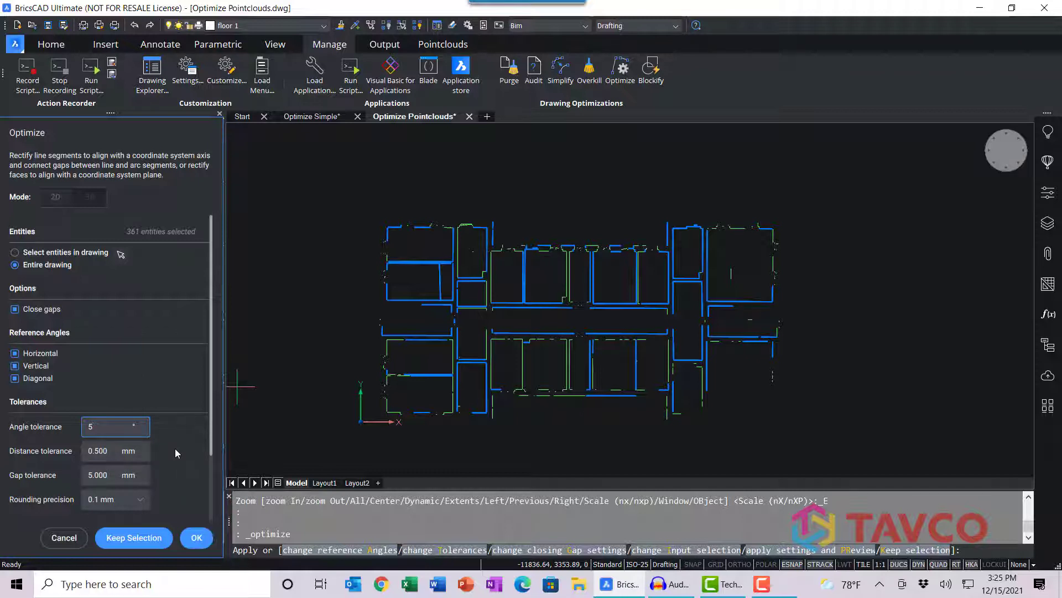
left_click(110, 449)
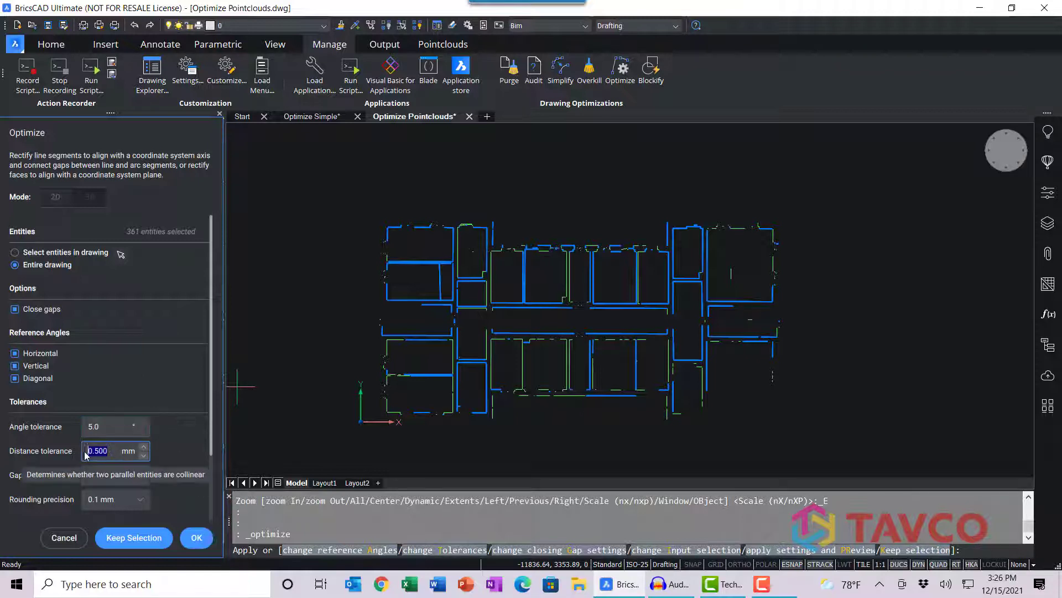
type("1")
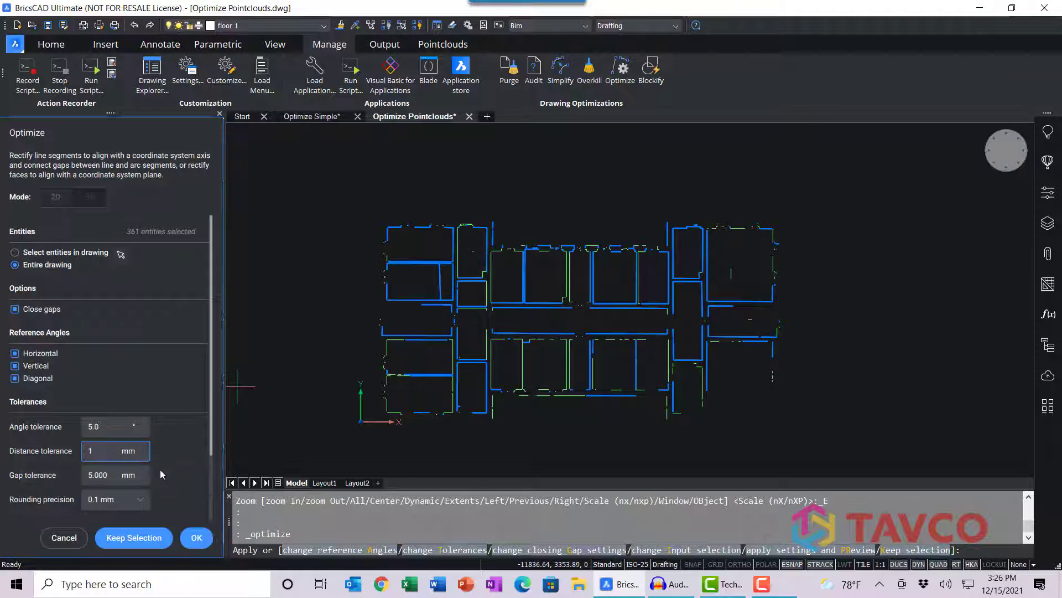
left_click(102, 475)
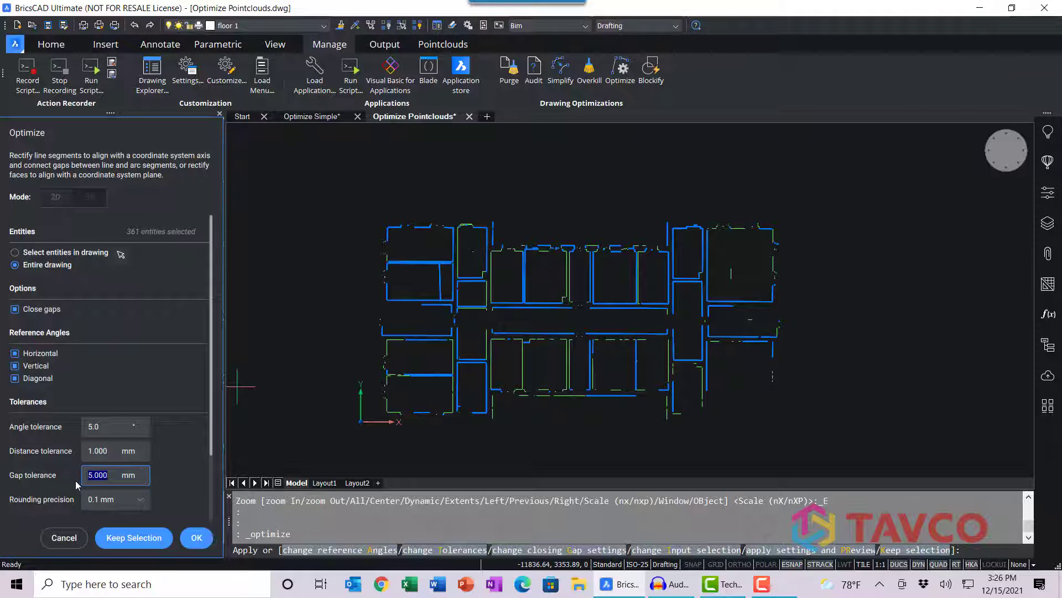
type("10")
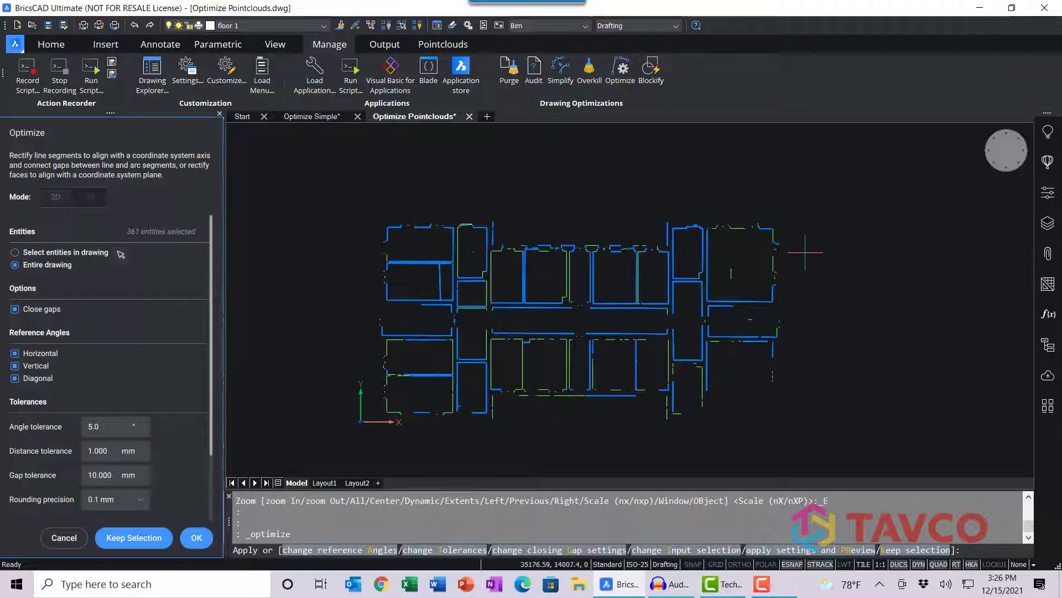
left_click(196, 537)
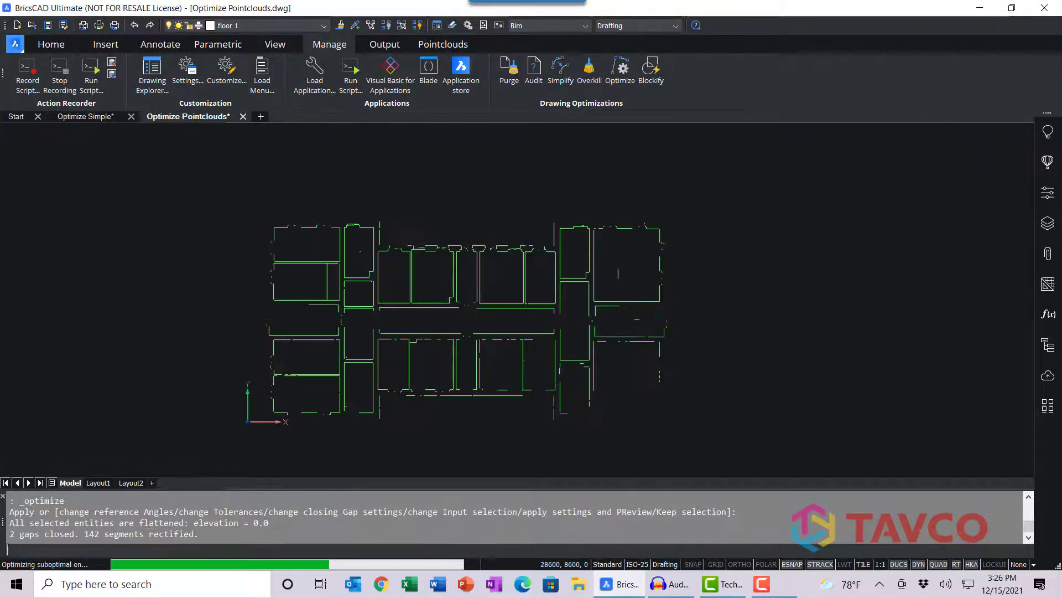
Step: Examine the optimized floor plan's walls for straightness and remaining gaps
scroll(492, 309, "up", 3)
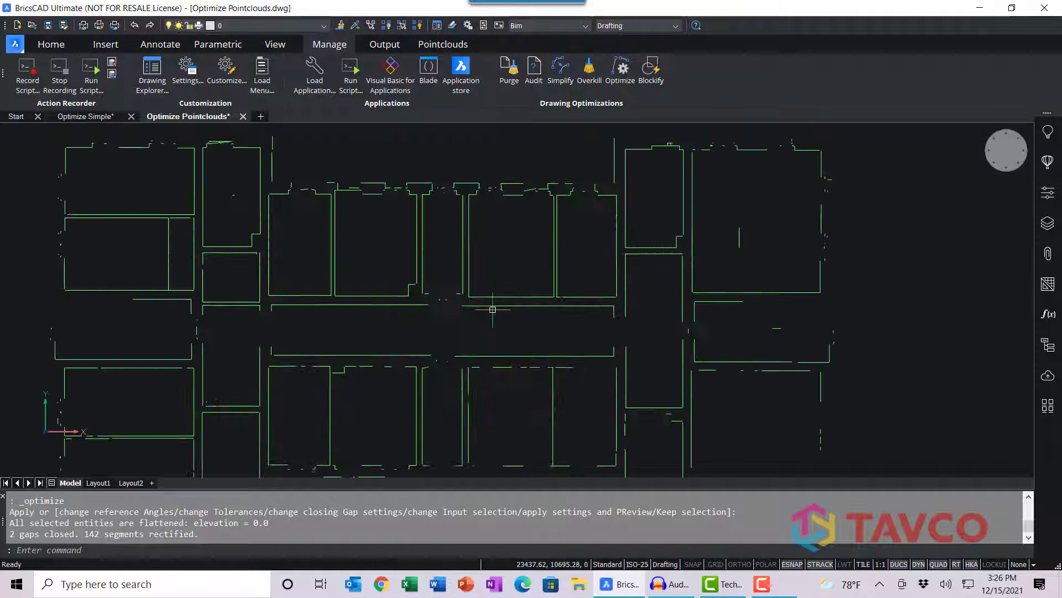
scroll(721, 256, "up", 2)
mouse_move(775, 221)
middle_mouse_down()
mouse_move(666, 292)
mouse_move(694, 320)
mouse_move(773, 311)
middle_mouse_up()
scroll(773, 310, "down", 4)
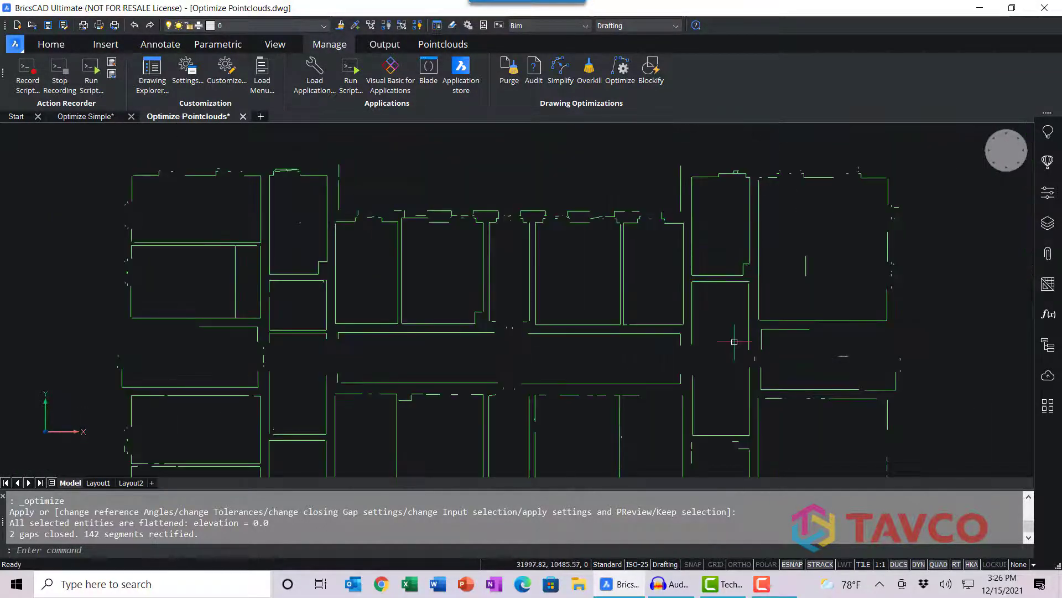
Step: Window-select the short, broken line segments along the upper facade of the floor plan's central rooms
scroll(521, 235, "up", 2)
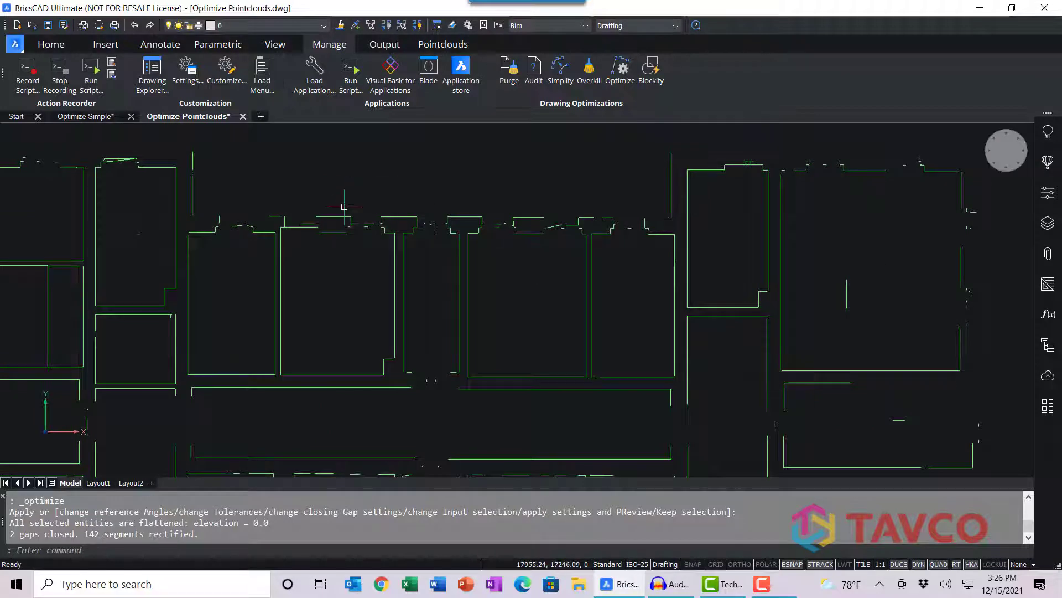
scroll(349, 202, "up", 3)
left_click(340, 182)
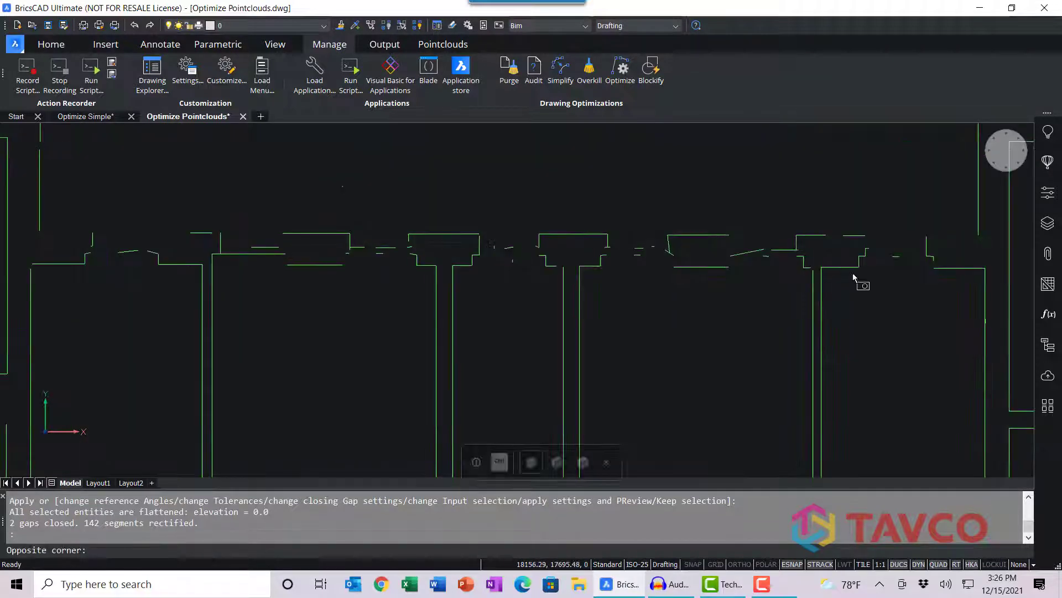
left_click(937, 314)
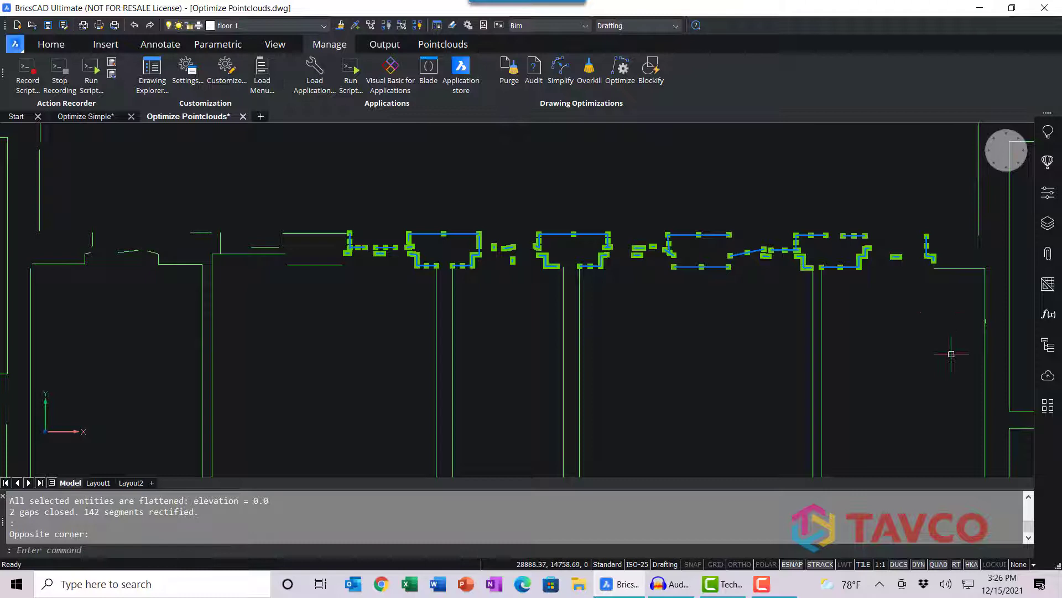
scroll(775, 393, "down", 3)
mouse_move(682, 412)
middle_mouse_down()
mouse_move(630, 266)
mouse_move(617, 256)
middle_mouse_up()
scroll(609, 277, "down", 2)
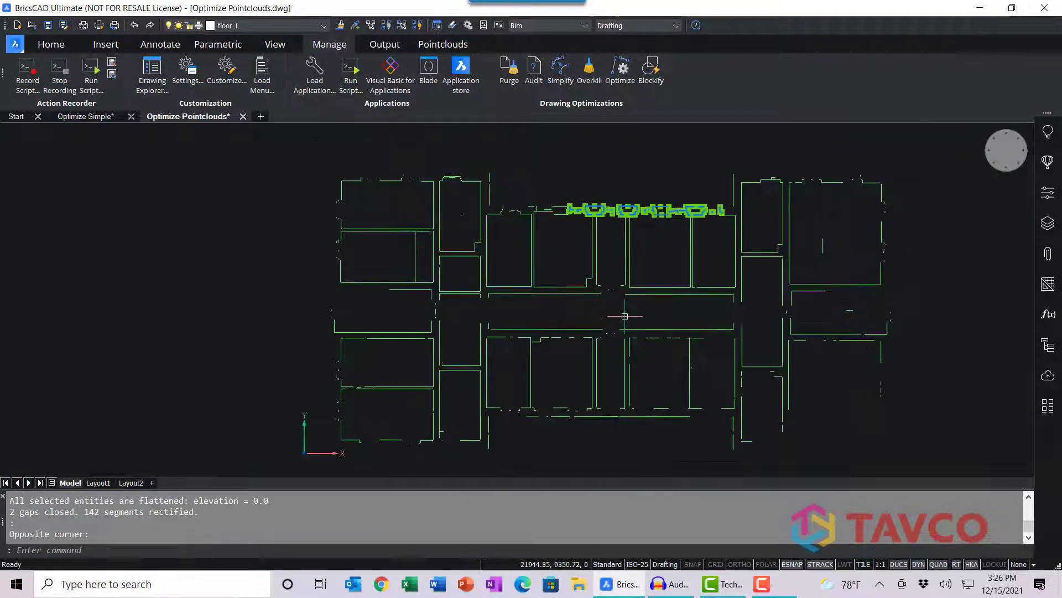